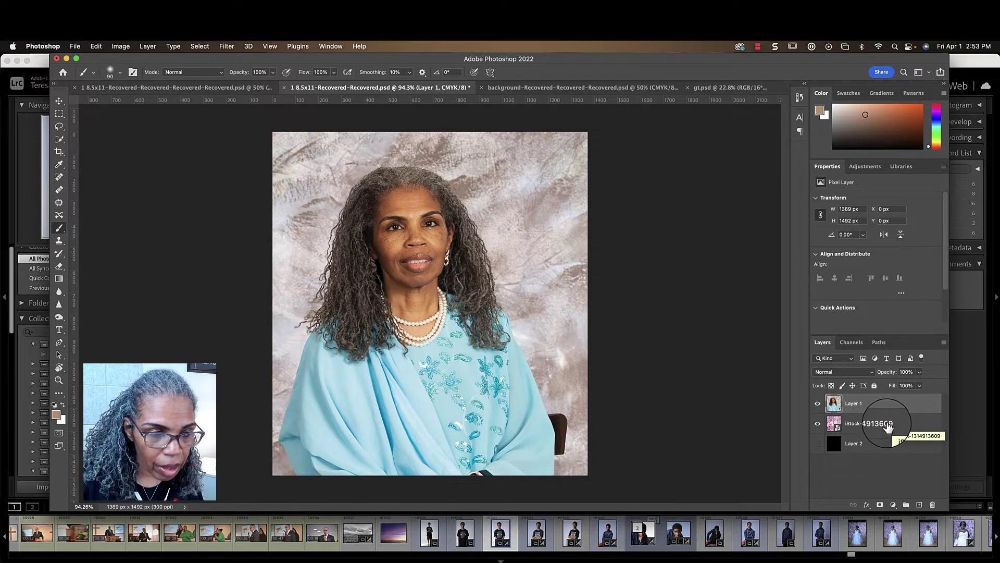
- Open Select and Mask for the portrait on Layer 1 and set the Onion Skin transparency to 32%
click(201, 48)
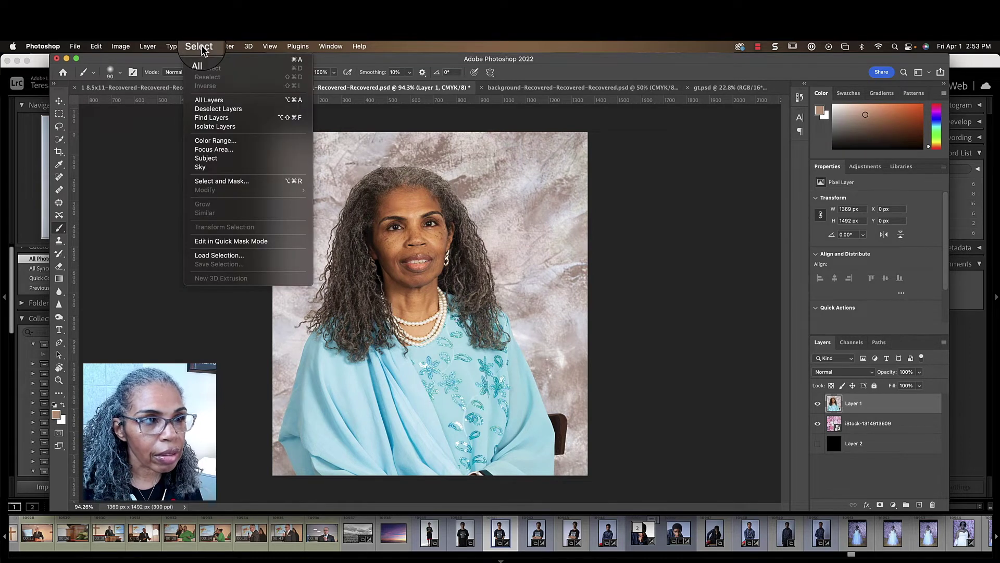
click(228, 182)
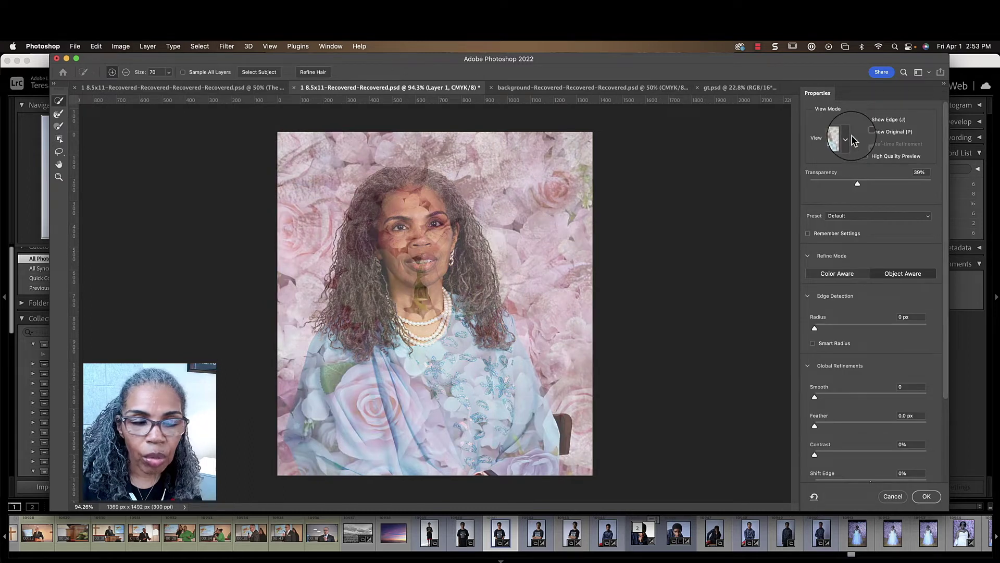
drag(858, 184, 887, 198)
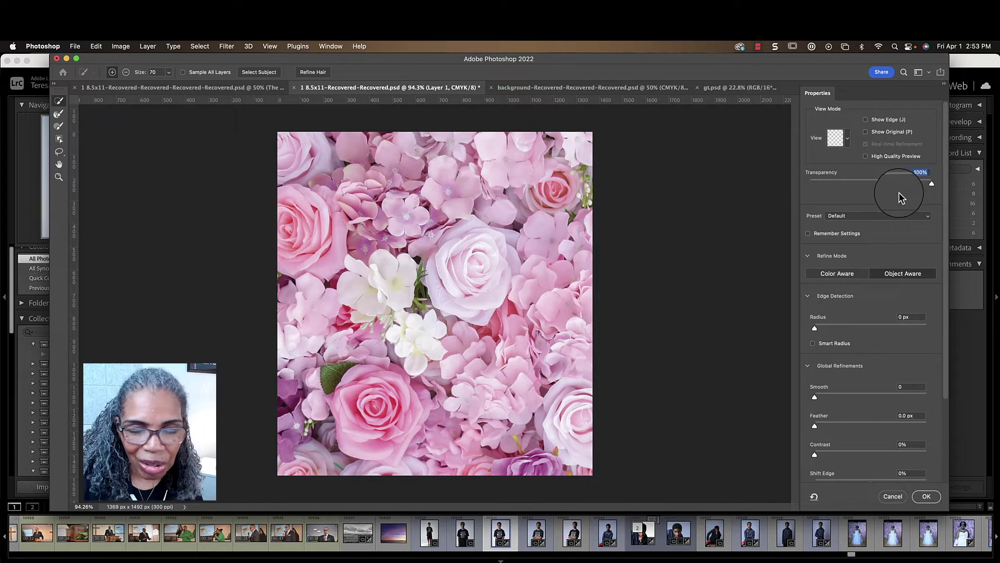
drag(932, 183, 856, 186)
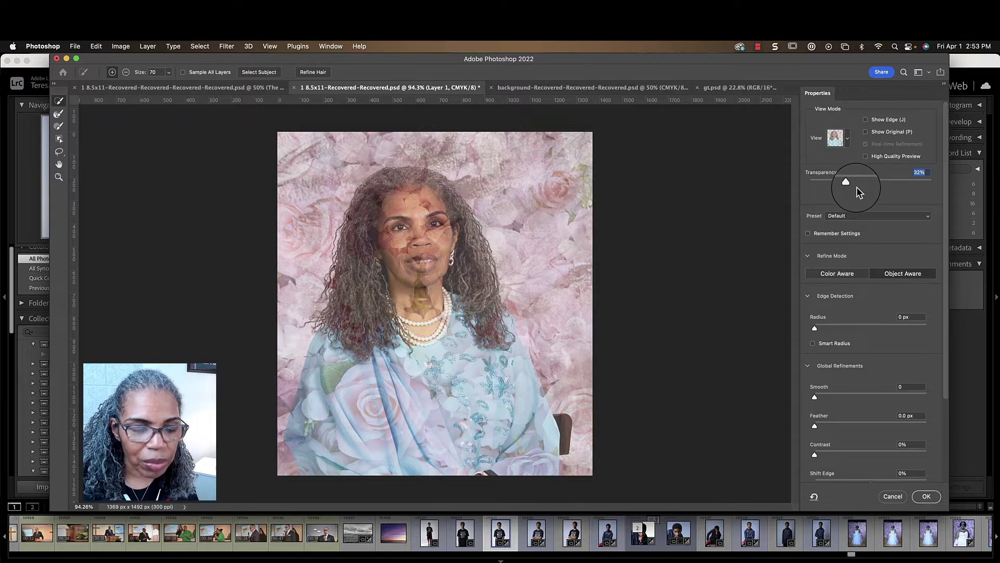
- Select the woman automatically with Select Subject and check the hair edges of the black-and-white mask
click(257, 72)
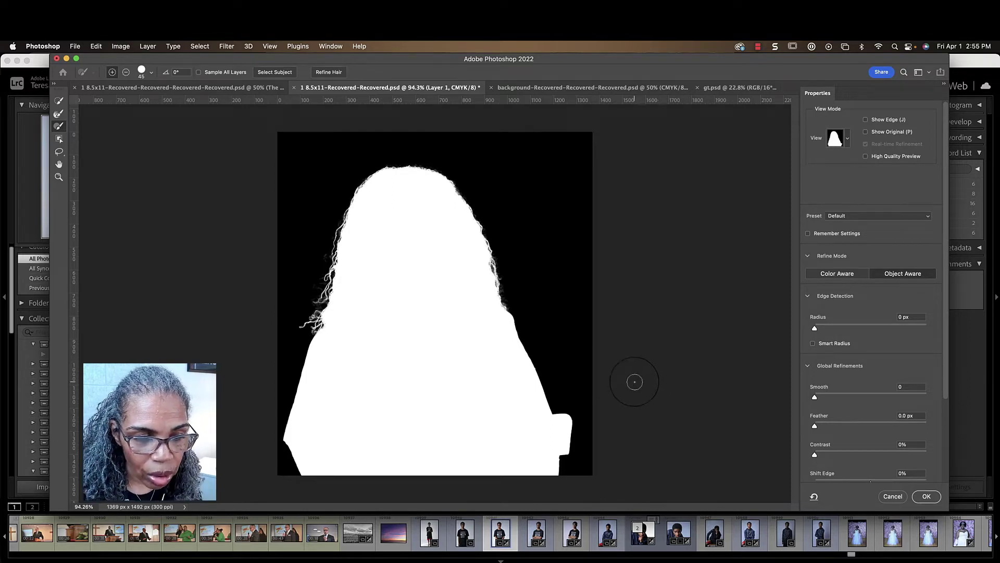
key(z)
drag(290, 324, 320, 303)
drag(556, 433, 513, 347)
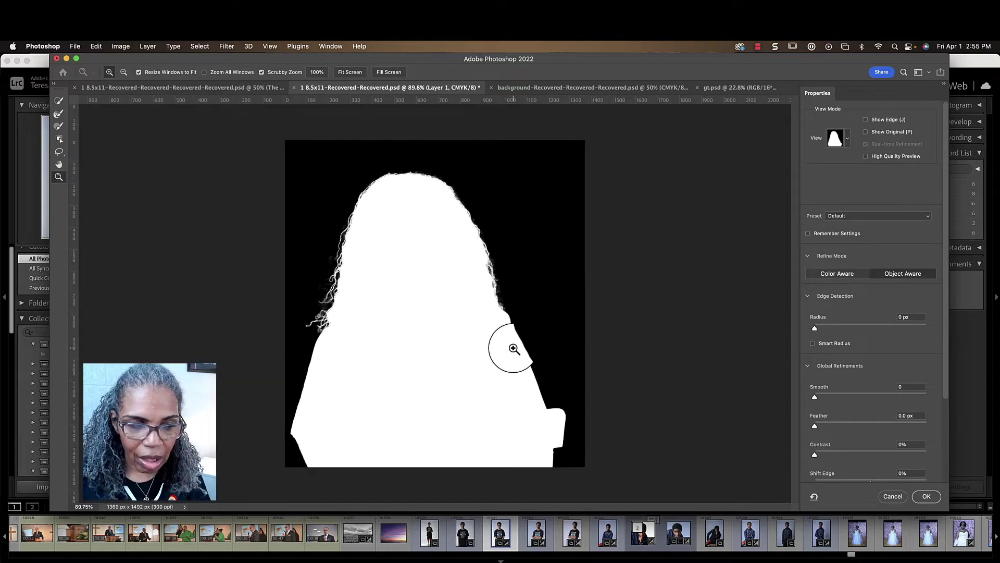
- Refine the mask edge globally with Smooth at 11 and Contrast at 12%
scroll(838, 377, down, 2)
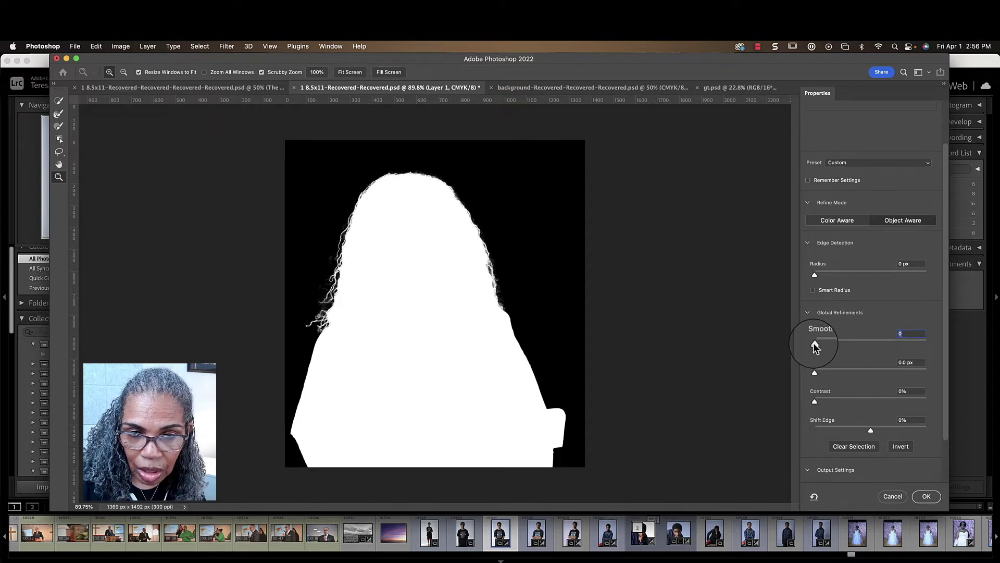
mouse_move(821, 343)
mouse_down()
mouse_move(839, 343)
mouse_move(828, 343)
mouse_up()
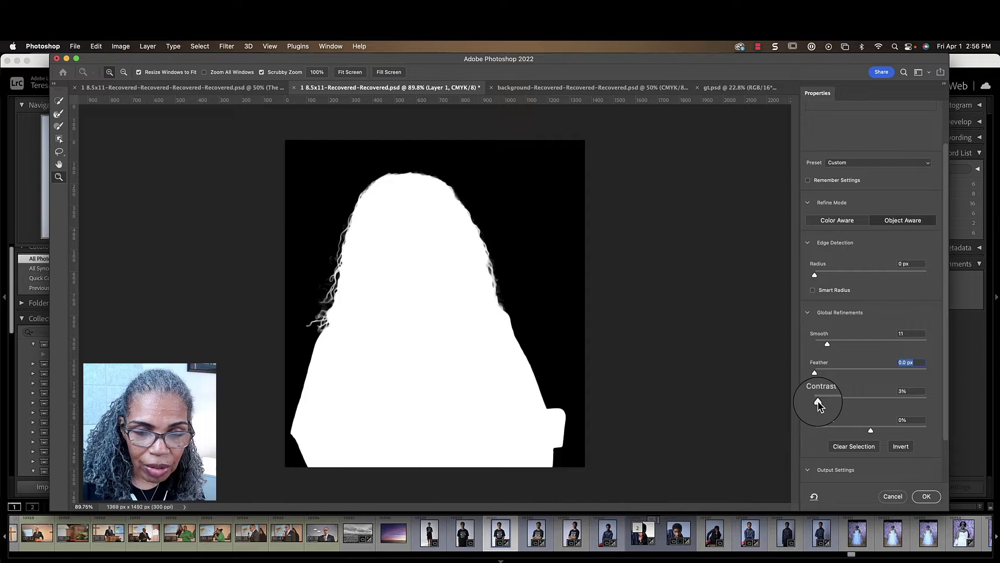
drag(818, 401, 970, 419)
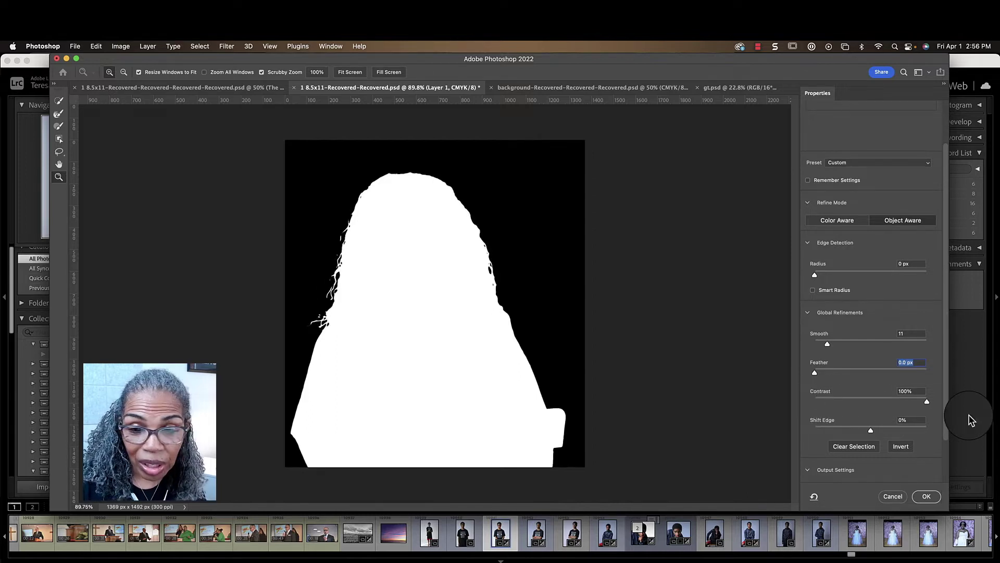
drag(926, 401, 829, 399)
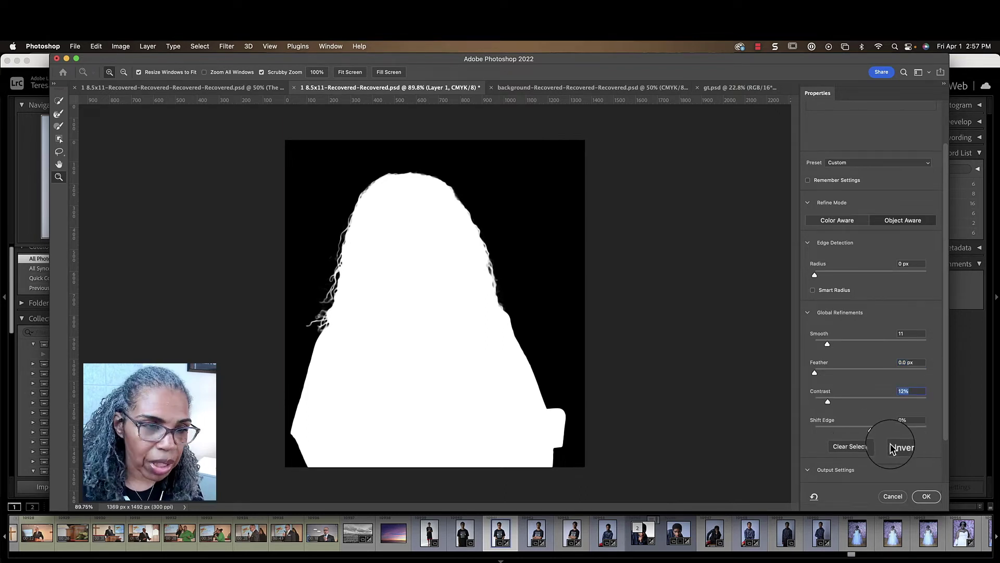
- Output the refined selection as a layer mask on Layer 1
scroll(892, 448, down, 3)
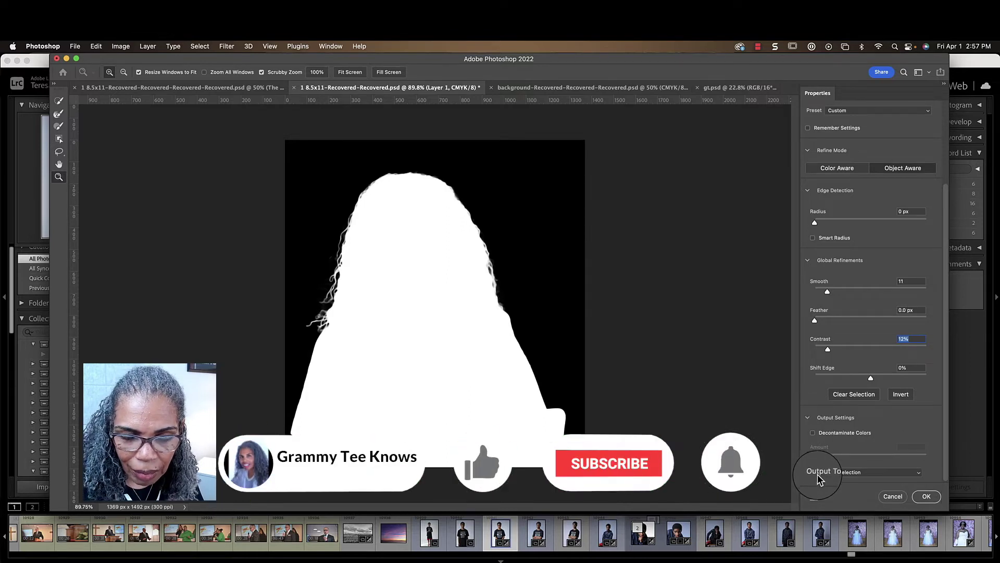
click(919, 478)
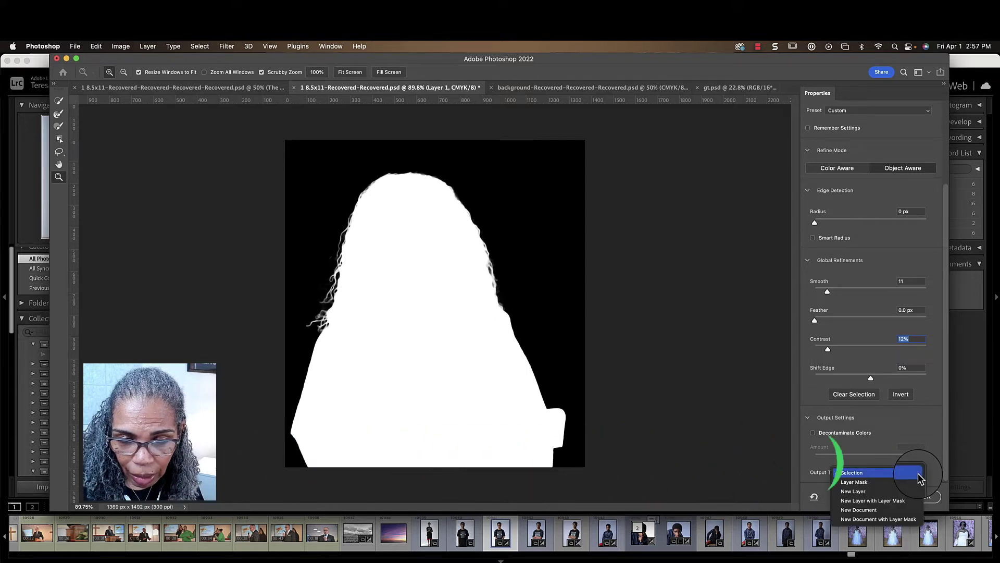
click(866, 482)
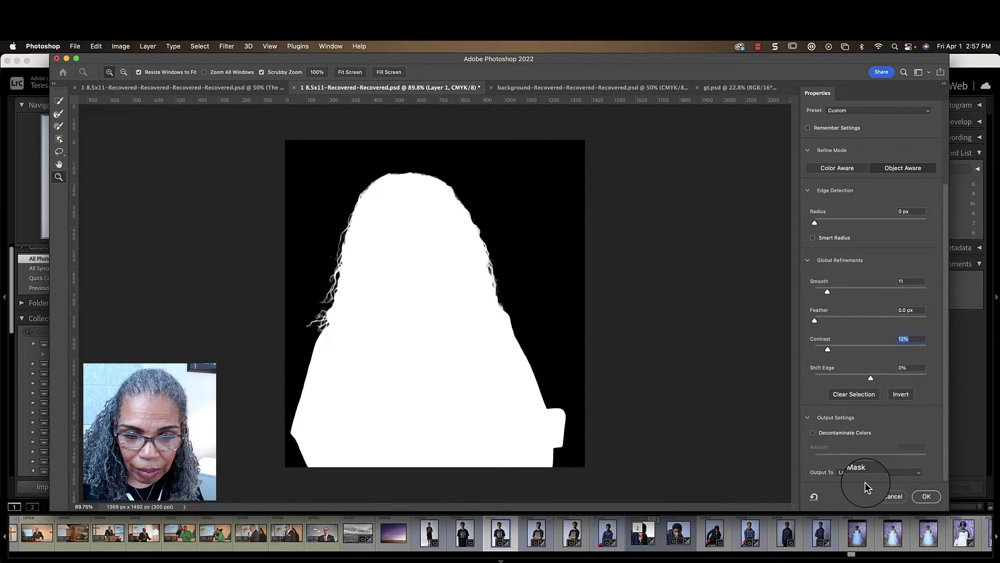
click(926, 497)
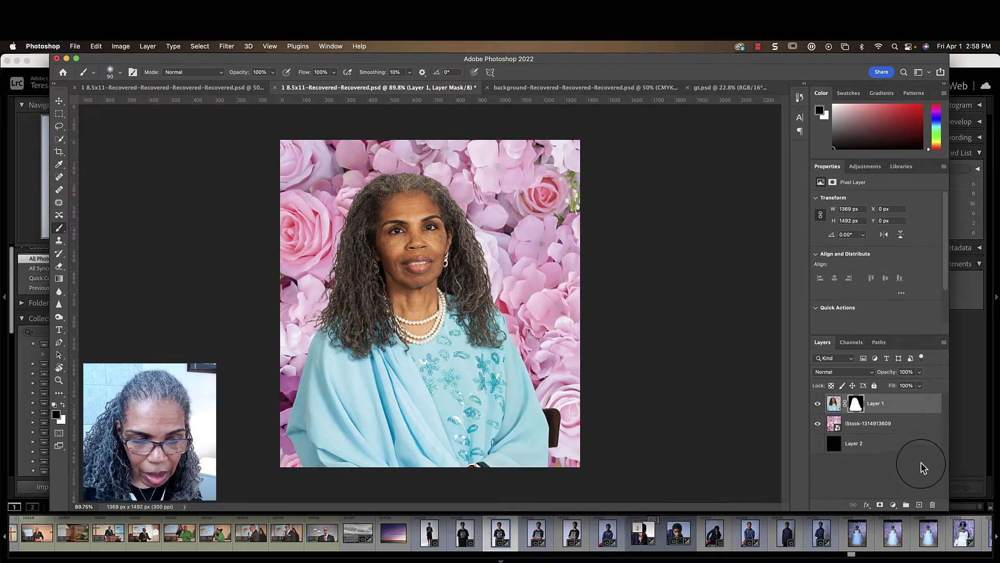
- Reopen Layer 1's mask in Select and Mask and switch the preview to Onion Skin
click(857, 408)
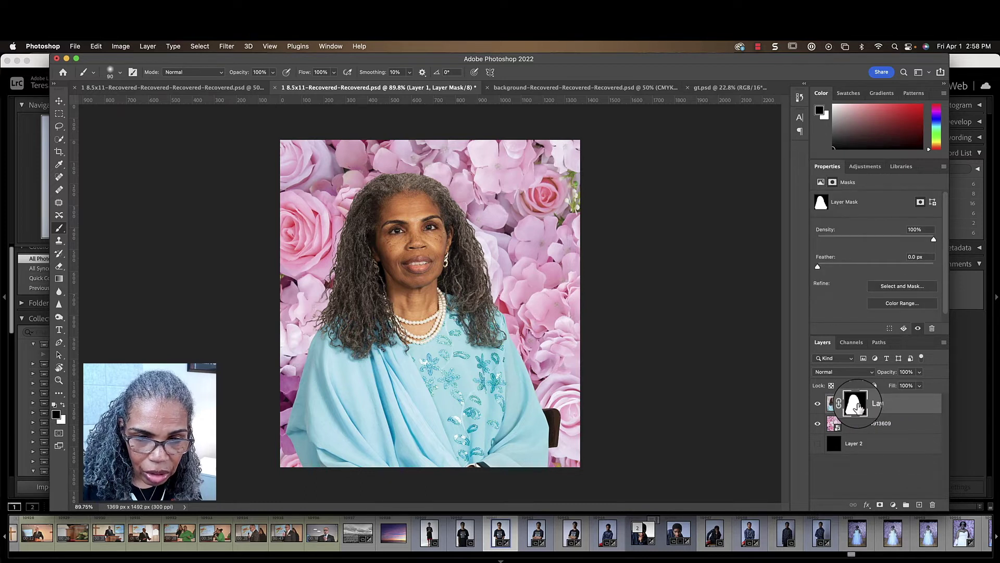
click(911, 287)
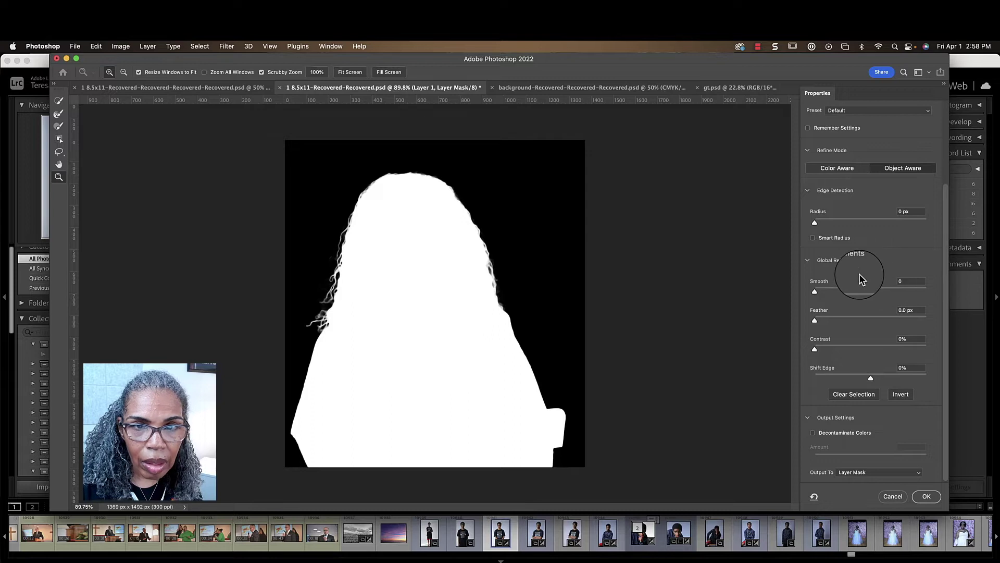
drag(945, 192, 931, 85)
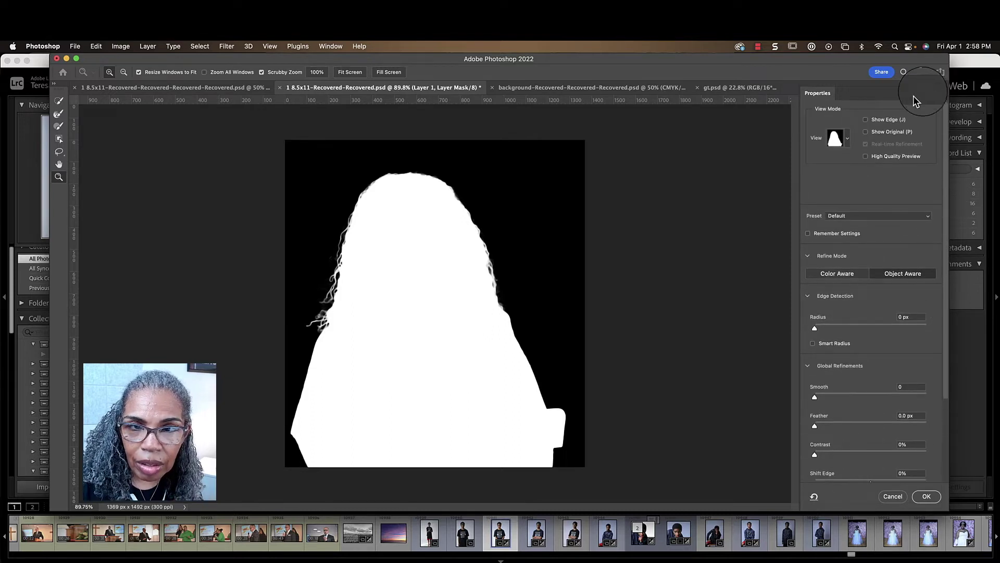
click(849, 138)
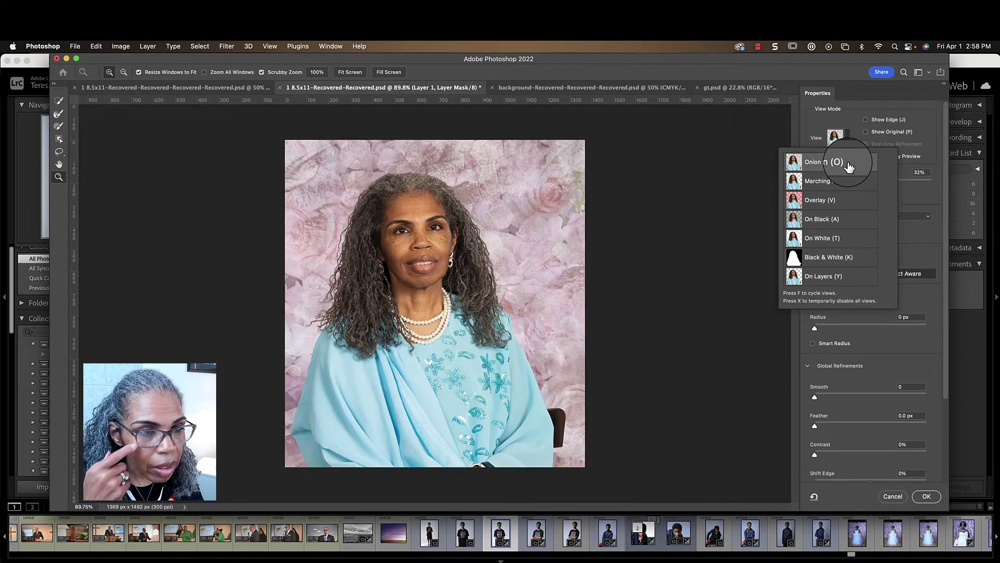
click(849, 165)
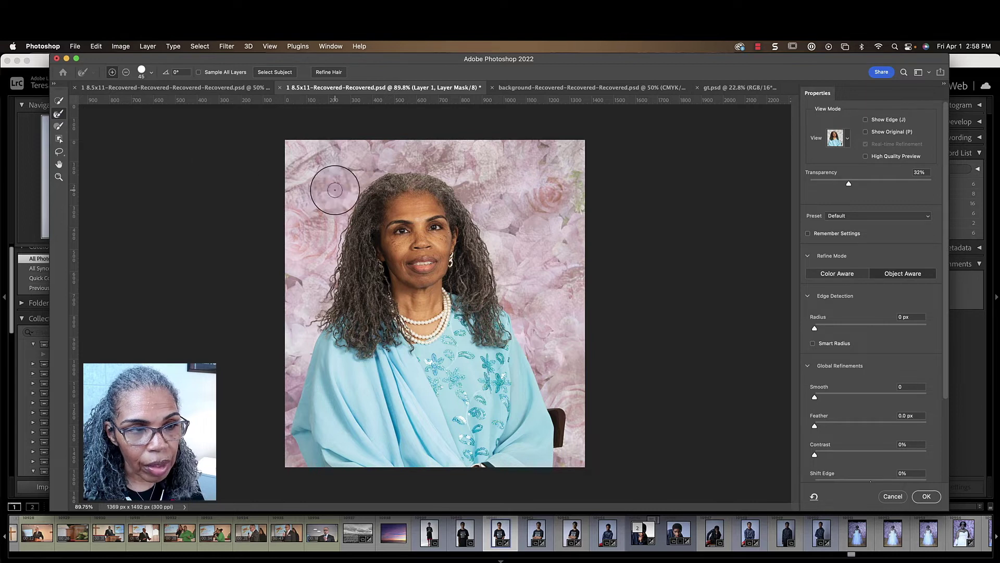
- Examine the masked hair edges around the head and on both sides of the face up close
key(z)
drag(327, 251, 379, 189)
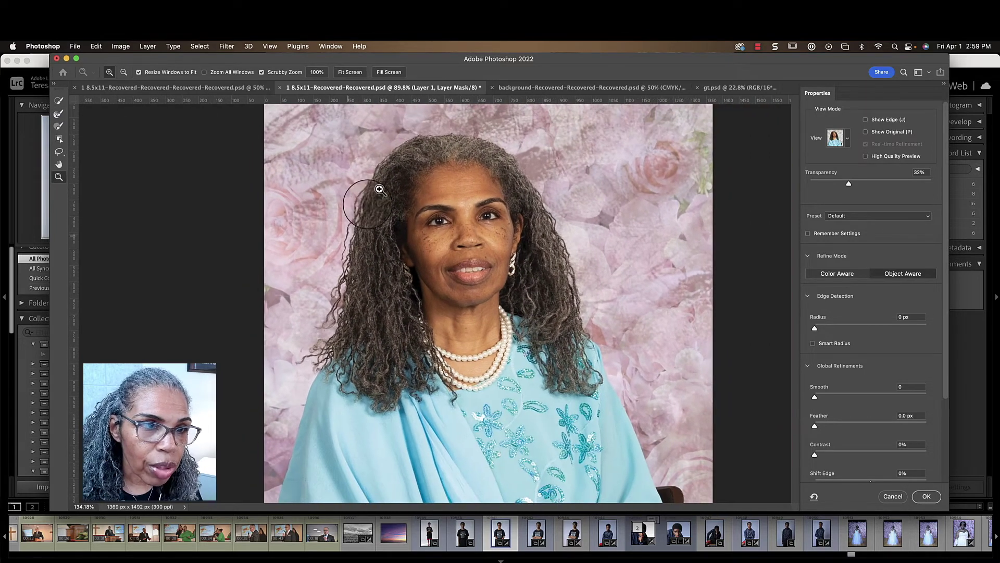
drag(398, 148, 425, 145)
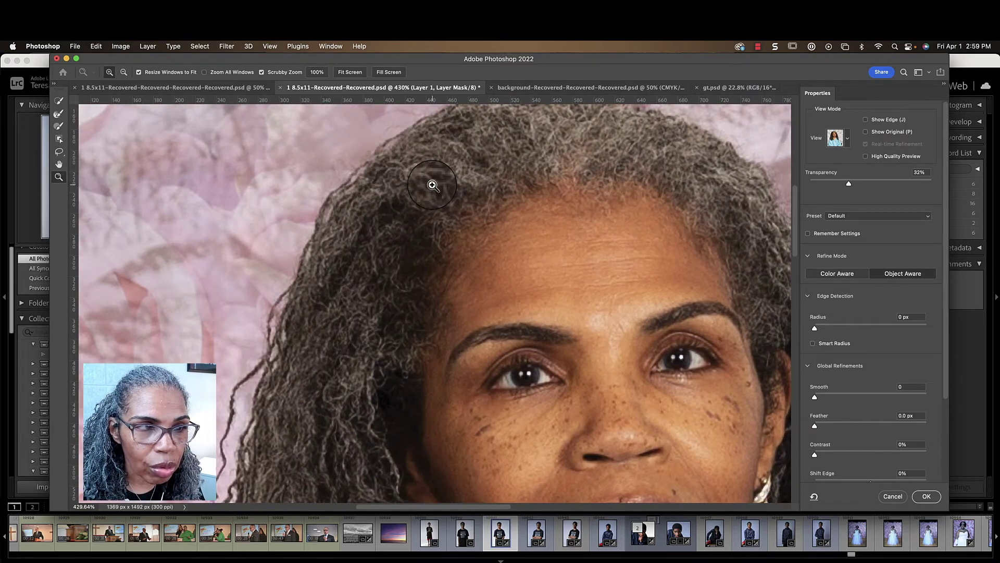
scroll(433, 185, right, 3)
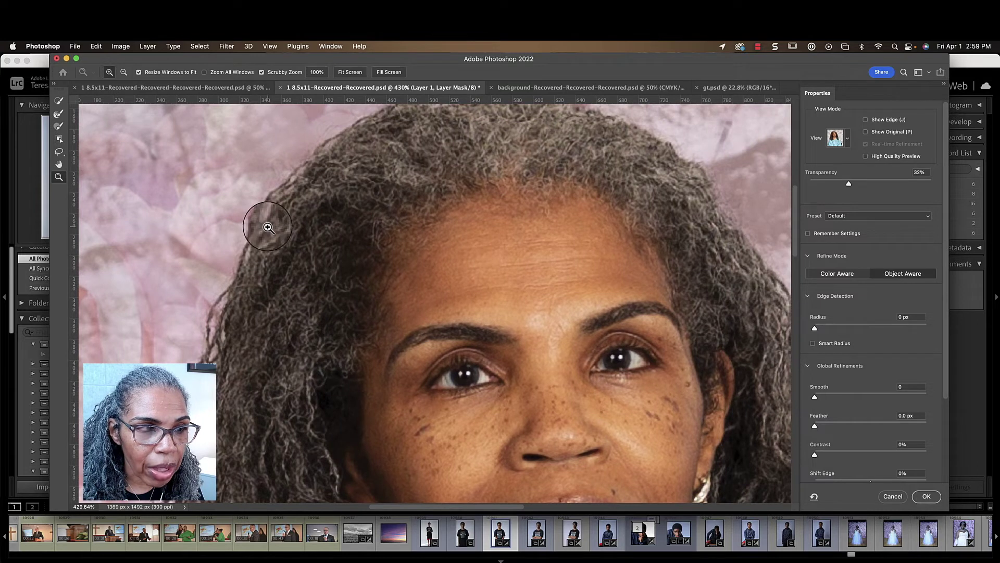
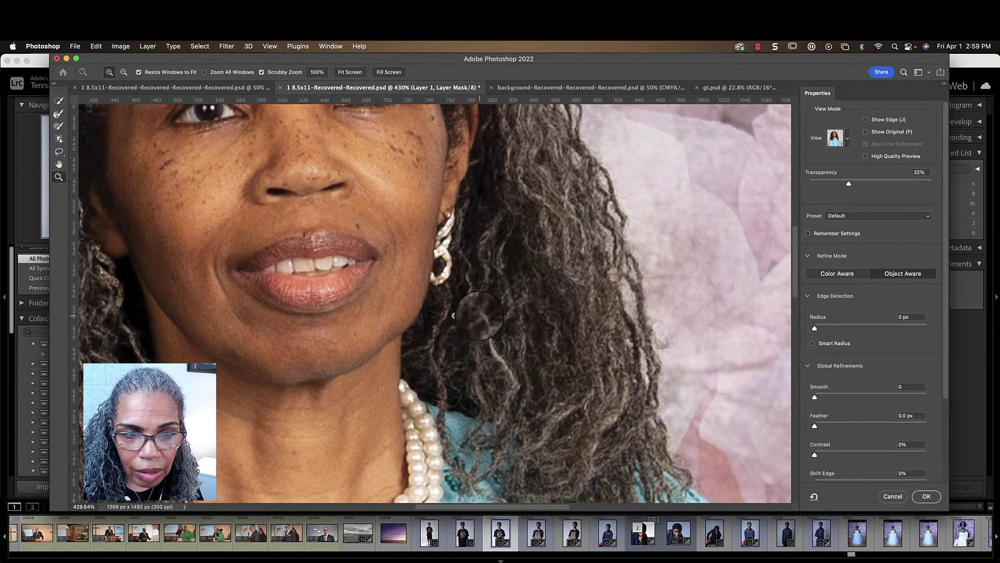
scroll(491, 315, left, 10)
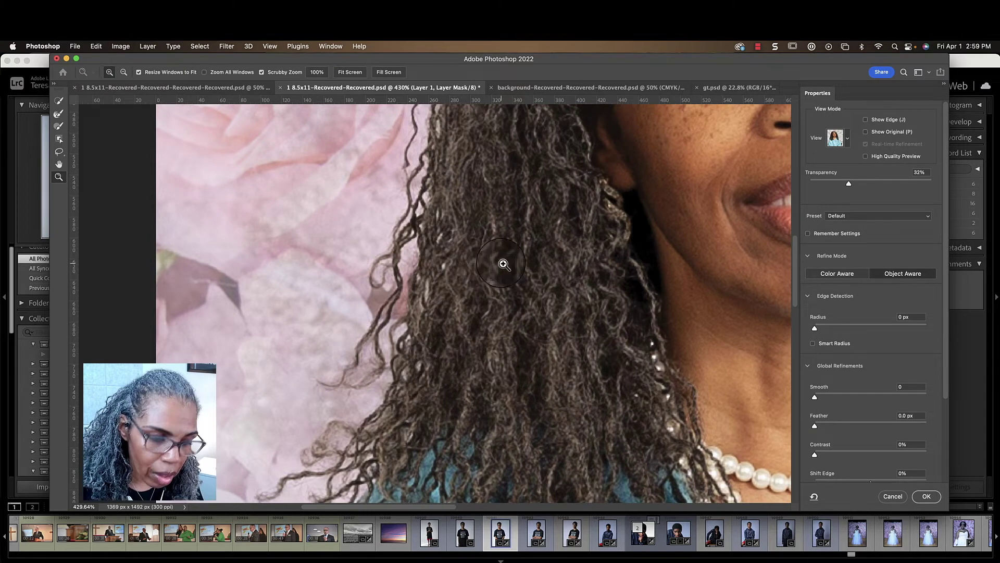
key(super+0)
scroll(454, 293, left, 5)
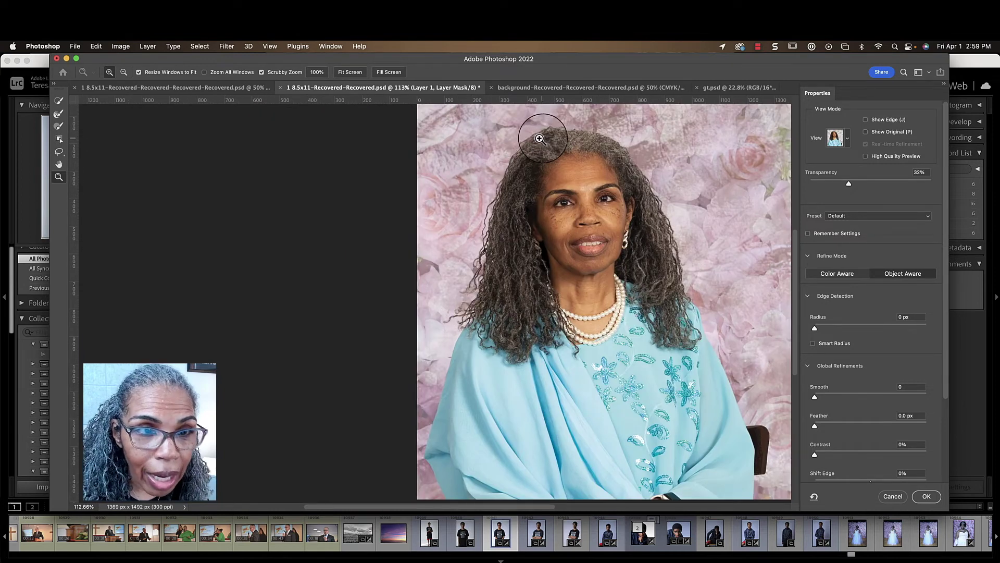
- Choose the Refine Edge Brush for the hair edge at size 70 and accept the Select and Mask edit
click(57, 117)
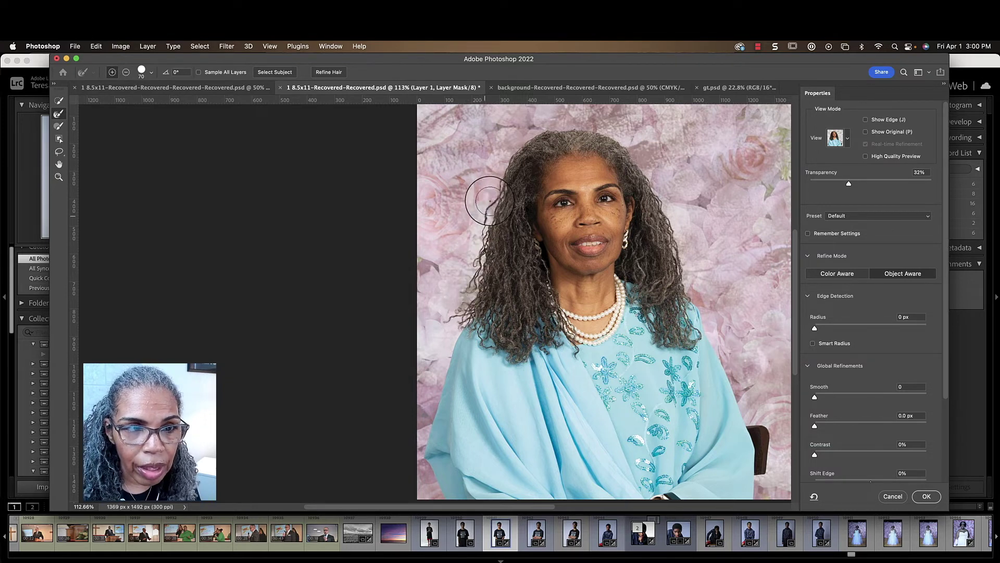
scroll(519, 141, up, 5)
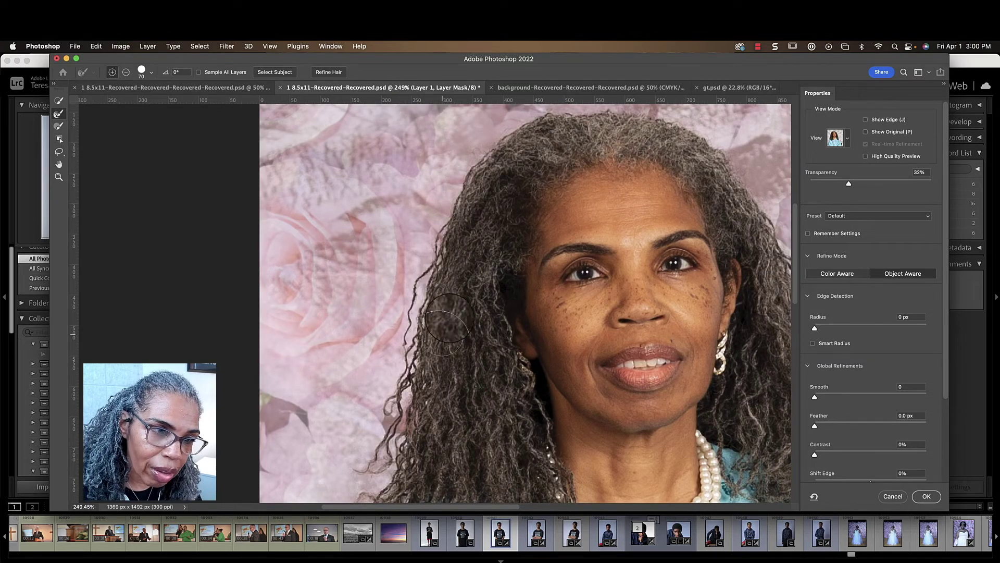
key(Return)
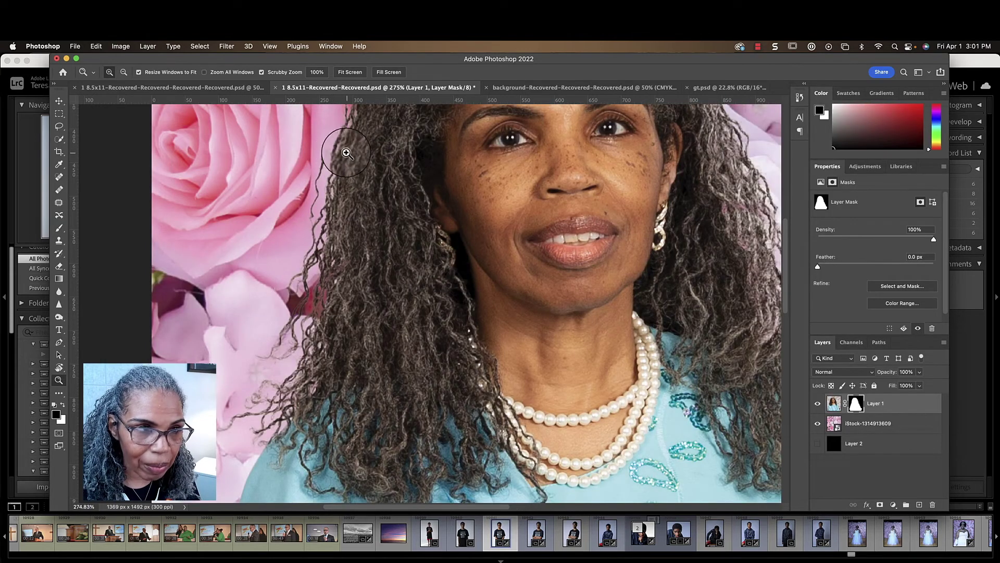
- Paint black on Layer 1's mask with a size 45 brush along the outer hair edge to hide leftover background
key(b)
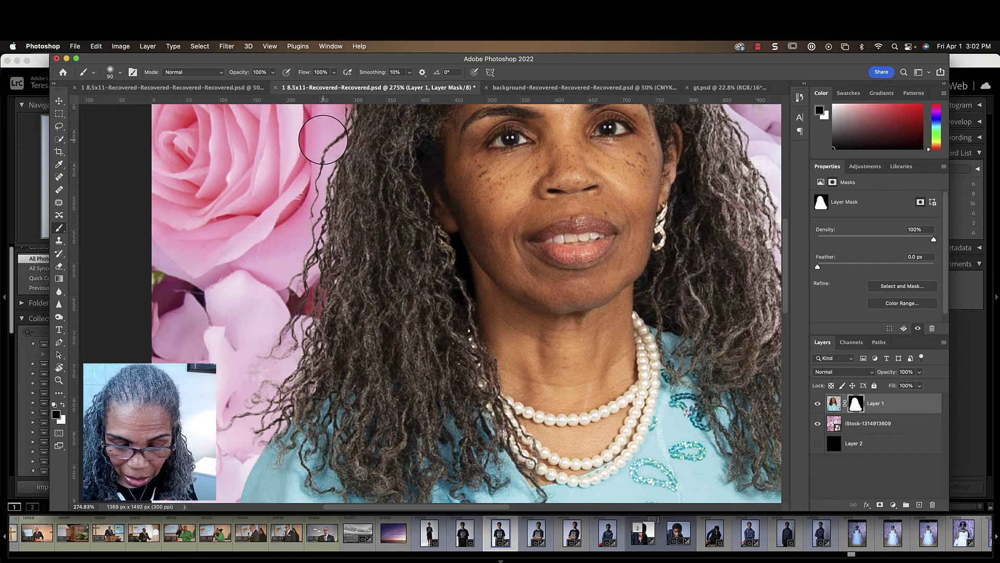
mouse_move(323, 139)
mouse_down()
mouse_move(277, 307)
mouse_move(284, 303)
mouse_move(276, 370)
mouse_move(247, 384)
mouse_move(254, 373)
mouse_move(275, 375)
mouse_move(218, 434)
mouse_move(261, 390)
mouse_move(255, 401)
mouse_move(302, 306)
mouse_move(281, 313)
mouse_move(312, 219)
mouse_move(273, 301)
mouse_move(289, 266)
mouse_move(289, 302)
mouse_move(252, 376)
mouse_move(295, 283)
mouse_move(334, 255)
mouse_move(261, 407)
mouse_up()
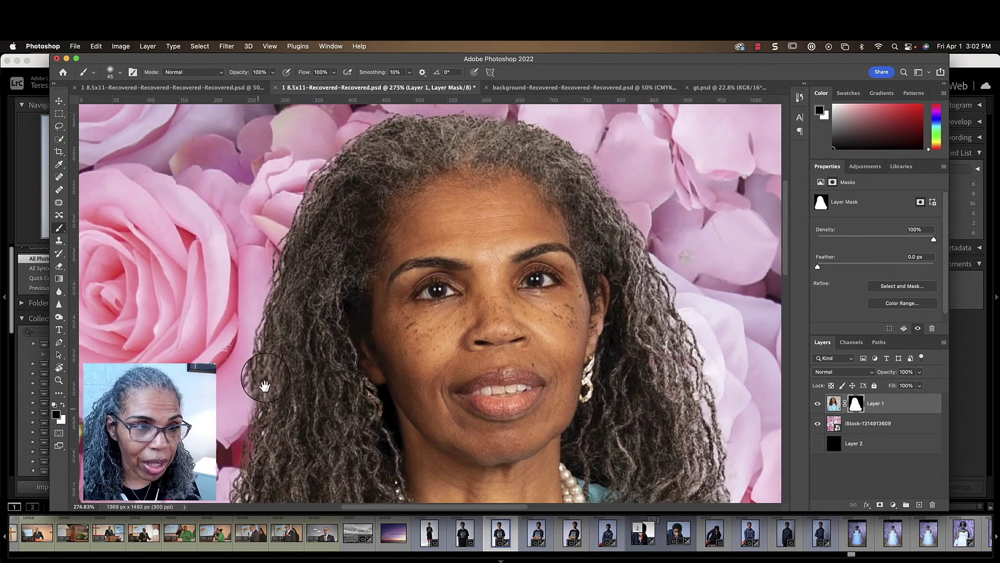
mouse_move(414, 116)
mouse_down()
mouse_move(391, 205)
mouse_move(420, 167)
mouse_up()
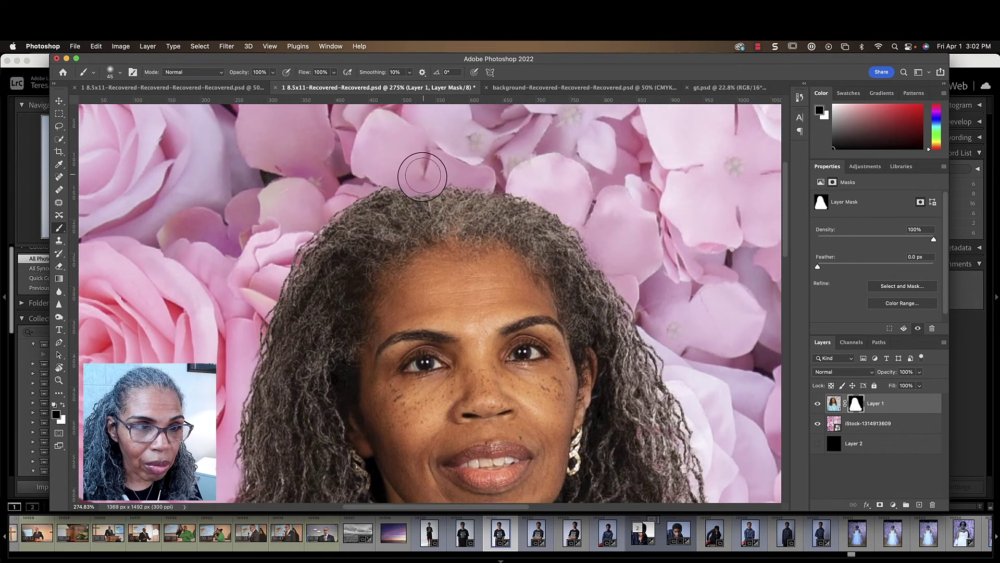
mouse_move(336, 207)
mouse_down()
mouse_move(257, 298)
mouse_move(295, 229)
mouse_move(248, 339)
mouse_move(290, 240)
mouse_move(318, 210)
mouse_move(406, 184)
mouse_move(469, 185)
mouse_move(565, 230)
mouse_move(617, 317)
mouse_move(591, 314)
mouse_move(628, 347)
mouse_move(644, 318)
mouse_move(571, 204)
mouse_move(636, 340)
mouse_move(642, 325)
mouse_move(682, 401)
mouse_move(689, 377)
mouse_move(681, 317)
mouse_move(687, 413)
mouse_move(685, 367)
mouse_move(682, 399)
mouse_move(661, 370)
mouse_move(671, 410)
mouse_move(657, 355)
mouse_move(692, 446)
mouse_move(680, 367)
mouse_move(642, 362)
mouse_move(581, 380)
mouse_up()
key(z)
key(b)
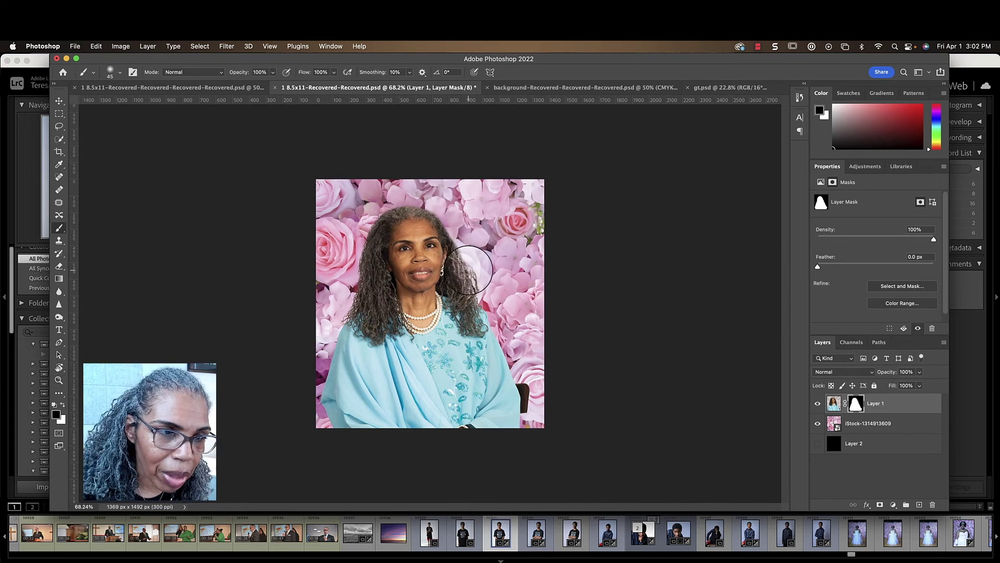